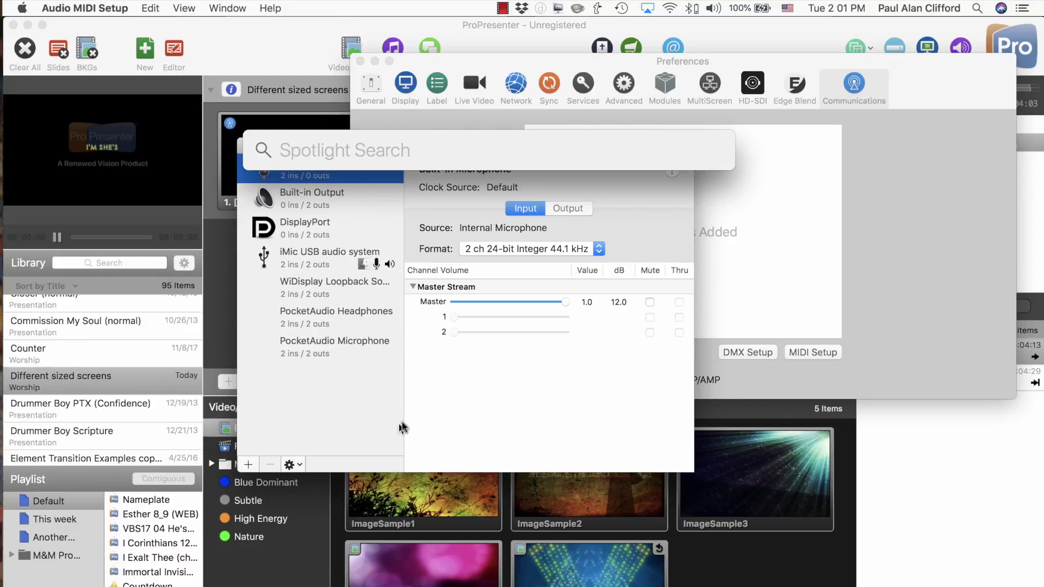
# - Show the MIDI Studio and open the Network driver's MIDI Network Setup
pyautogui.click(451, 435)
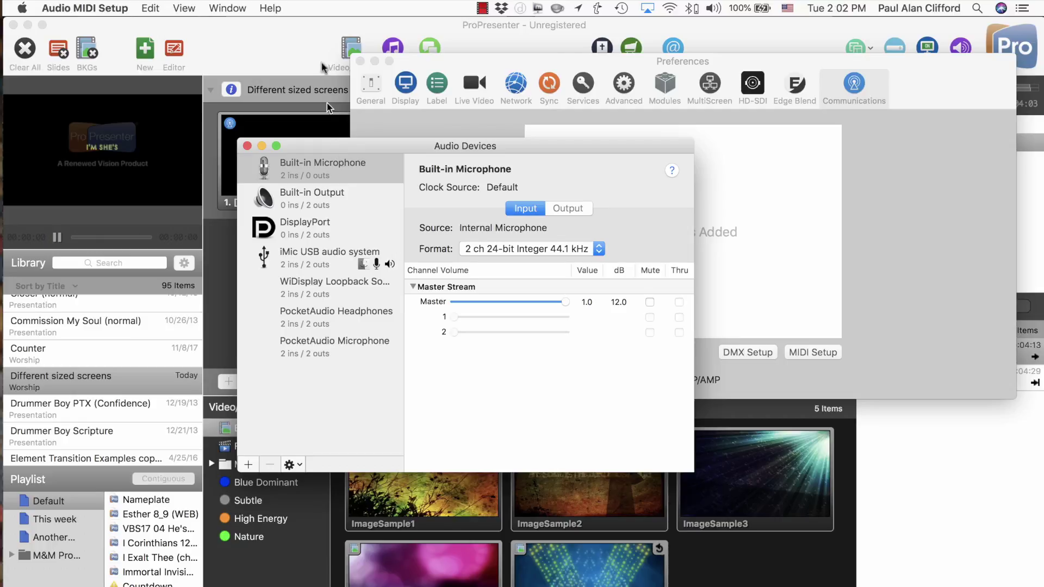
pyautogui.click(231, 9)
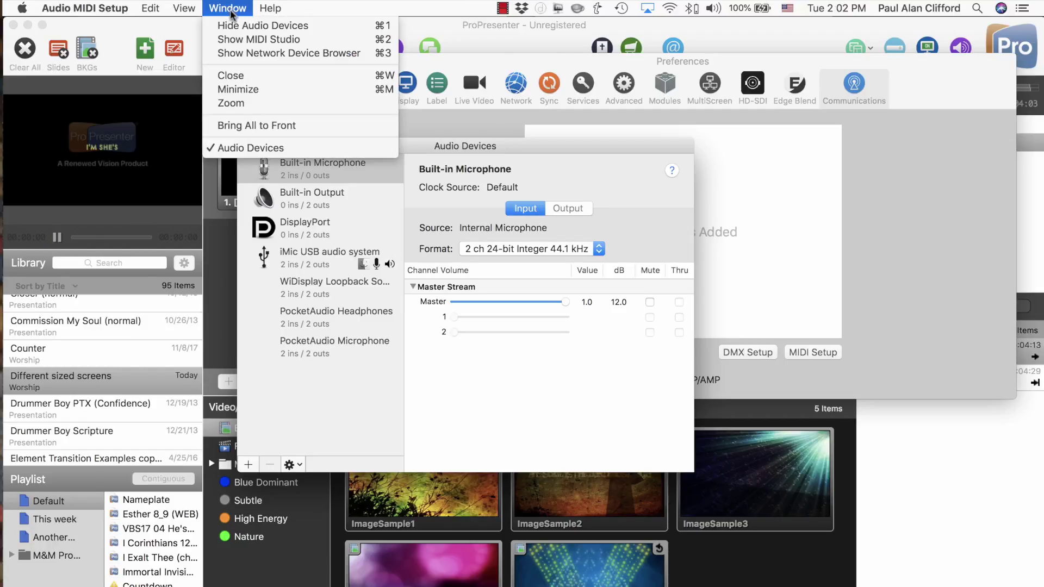
pyautogui.click(235, 42)
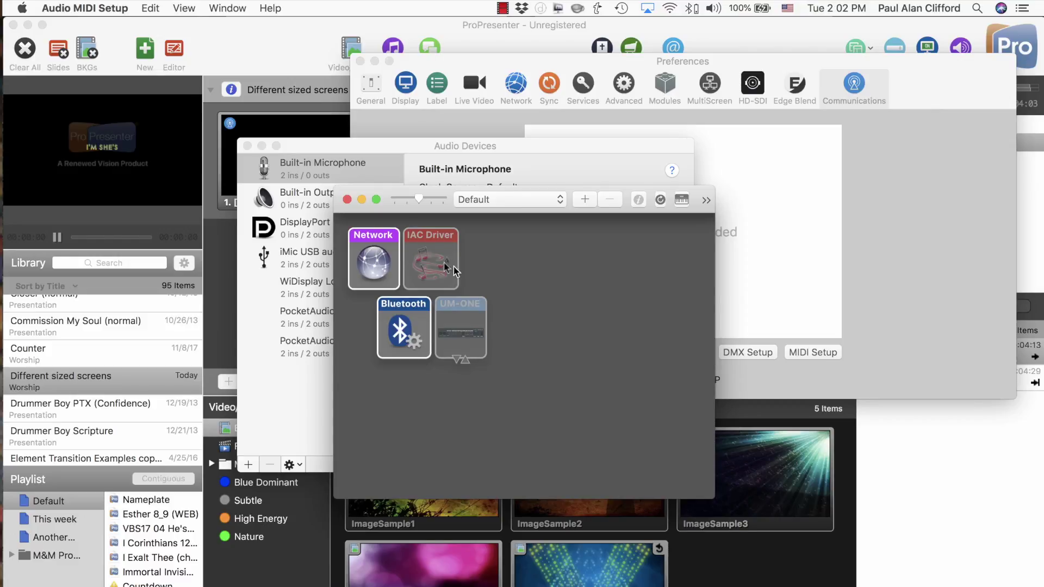
pyautogui.click(370, 253)
pyautogui.doubleClick(369, 254)
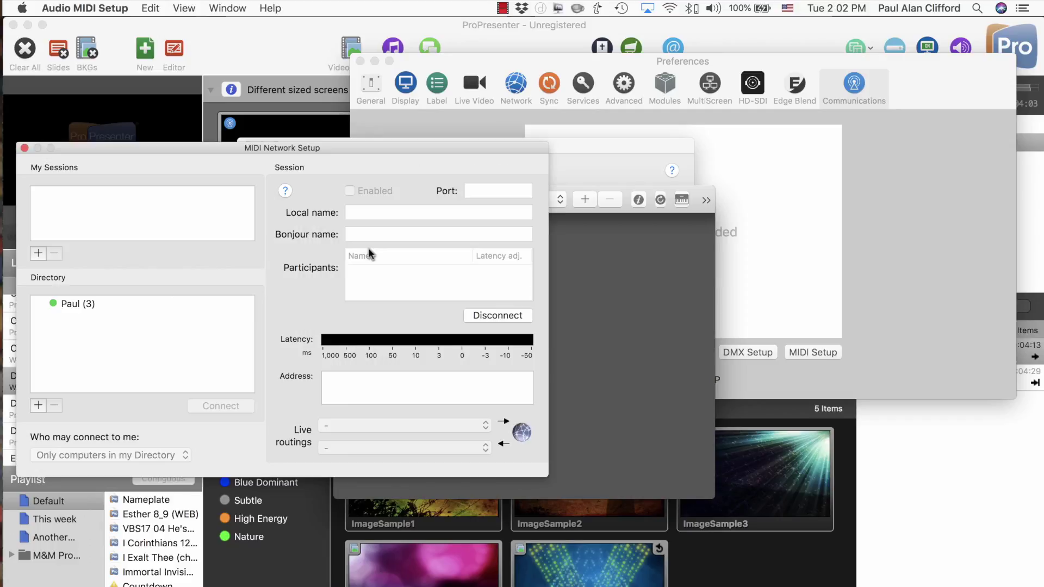
pyautogui.moveTo(353, 145); pyautogui.dragTo(624, 123)
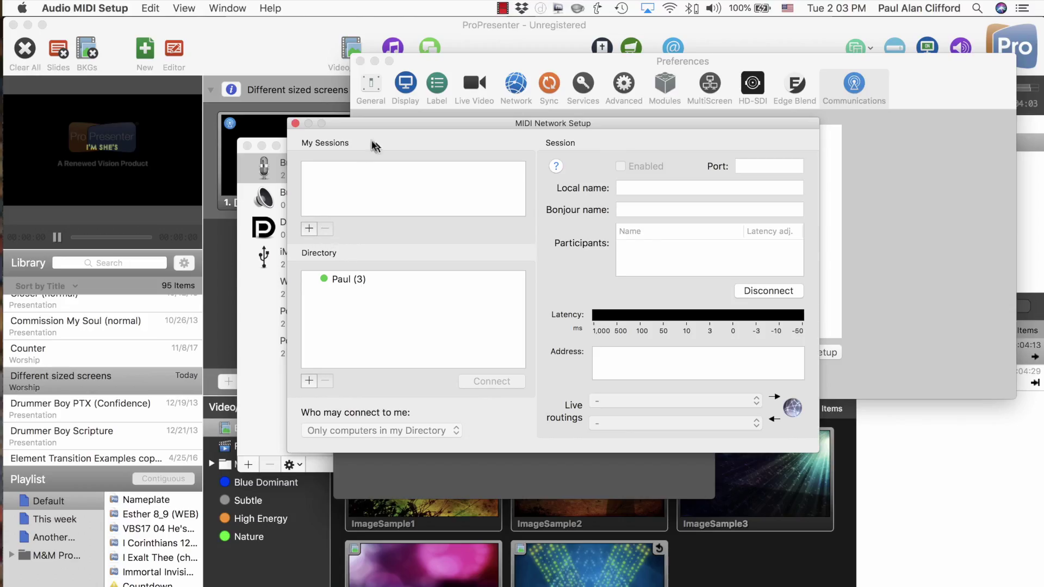
# - Add a new MIDI network session and name it "Network Midi"
pyautogui.click(308, 229)
pyautogui.click(308, 170)
pyautogui.click(332, 165)
pyautogui.click(332, 168)
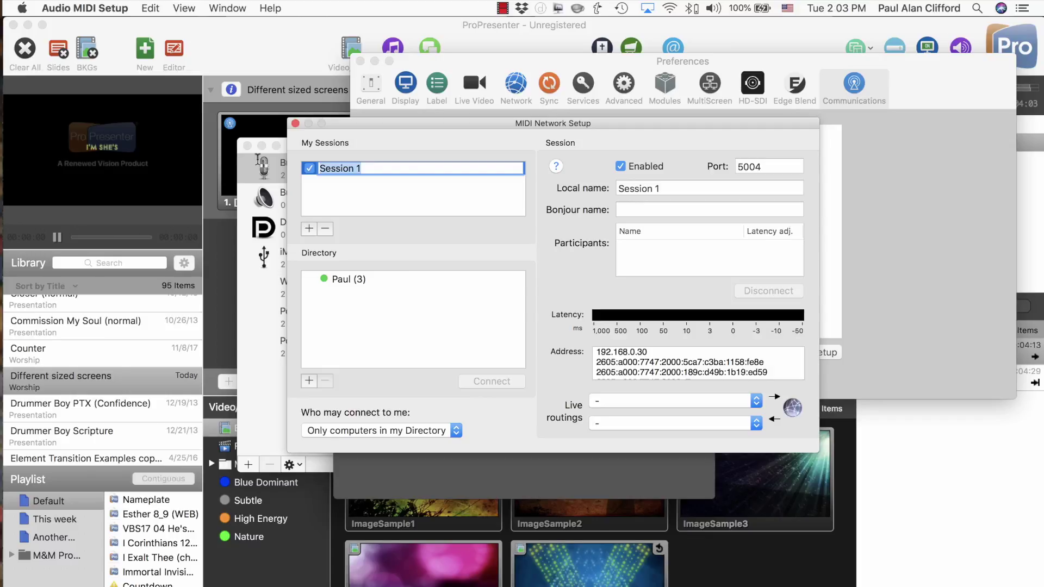
pyautogui.write('Network Midi')
pyautogui.press('Return')
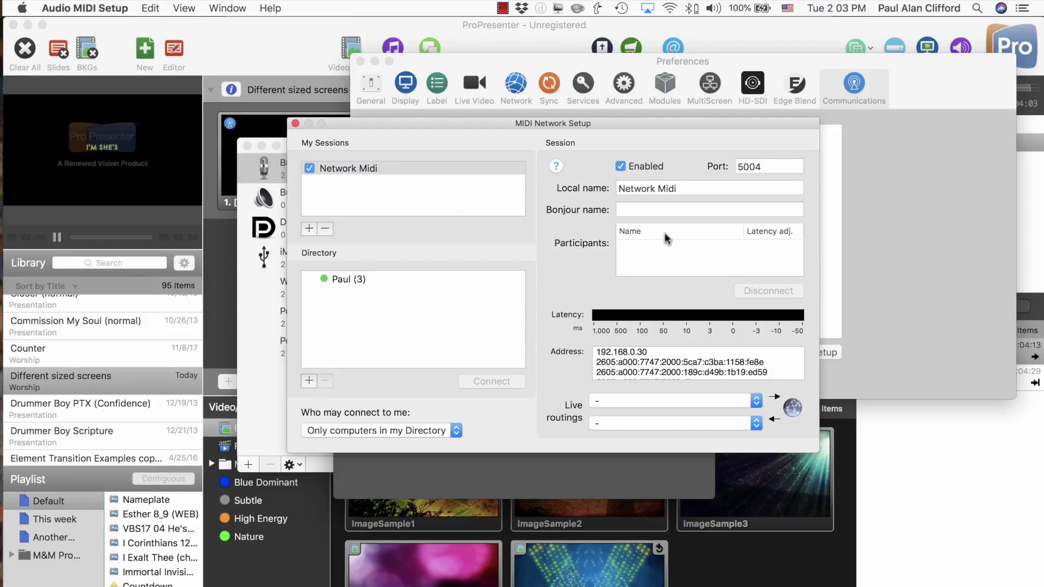
# - Connect the computer listed in the directory to the Network Midi session
pyautogui.click(378, 279)
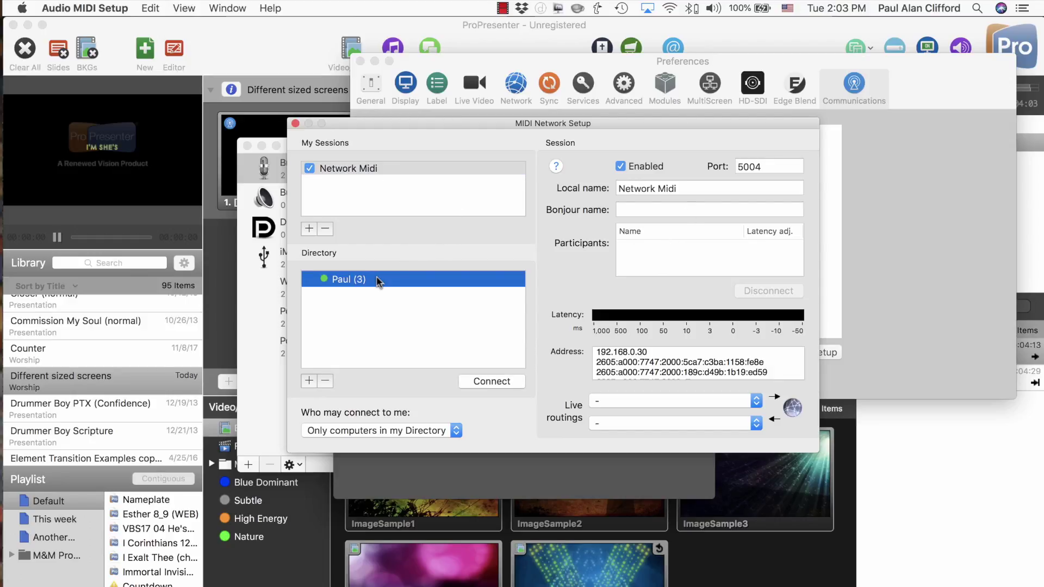
pyautogui.click(496, 383)
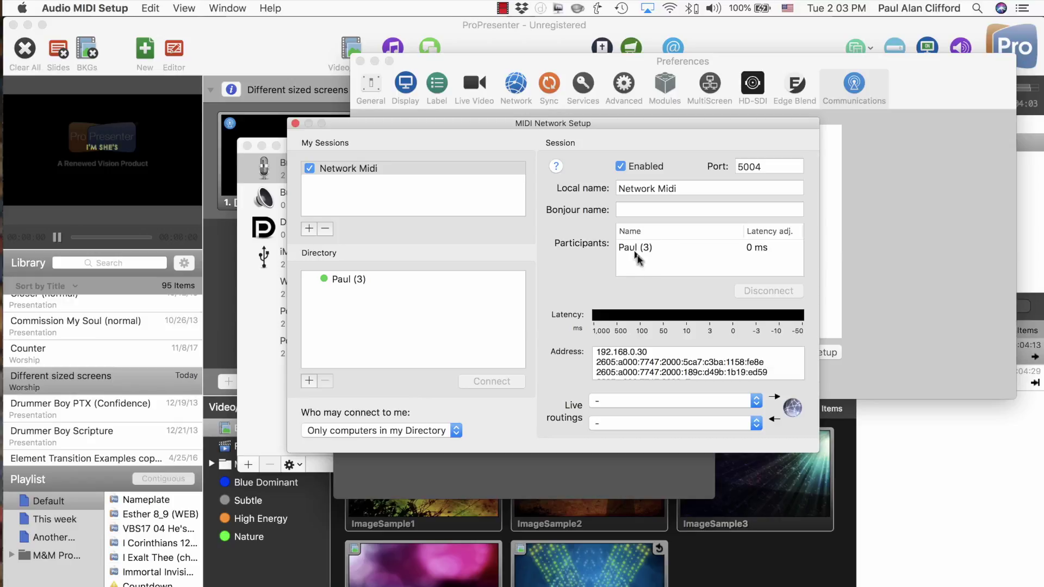
pyautogui.click(454, 431)
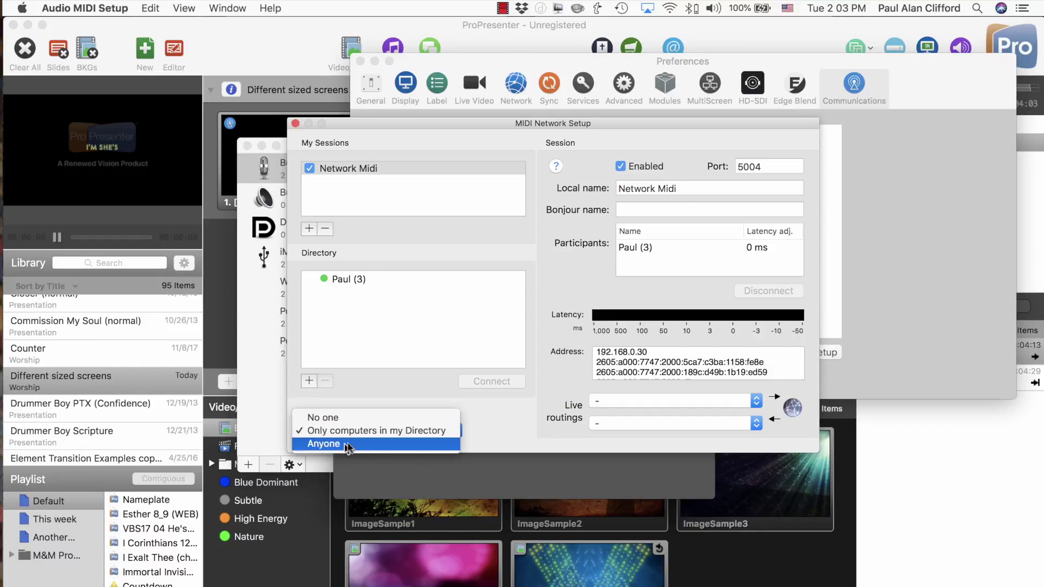
pyautogui.click(392, 405)
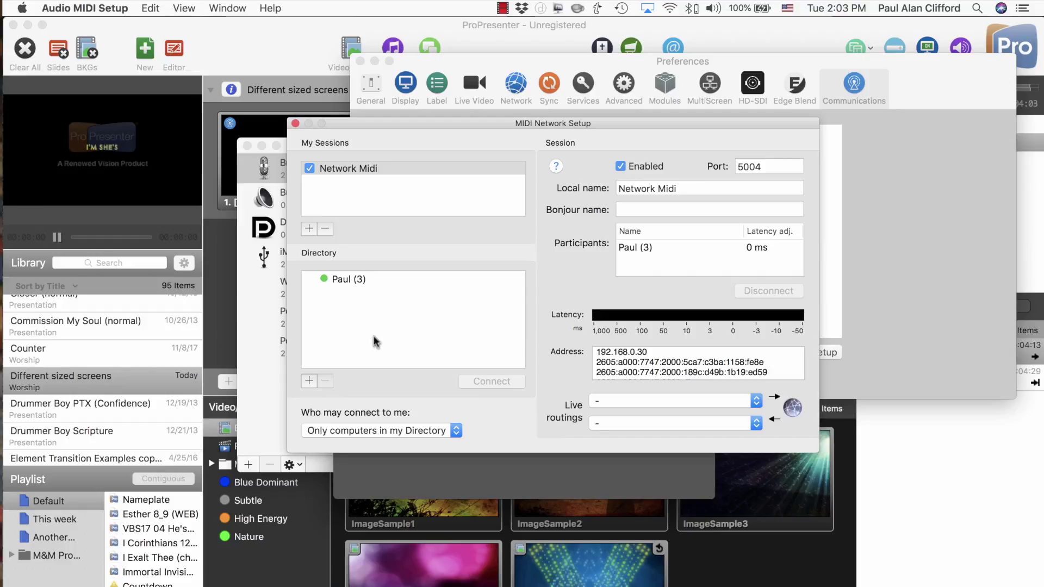
pyautogui.click(348, 281)
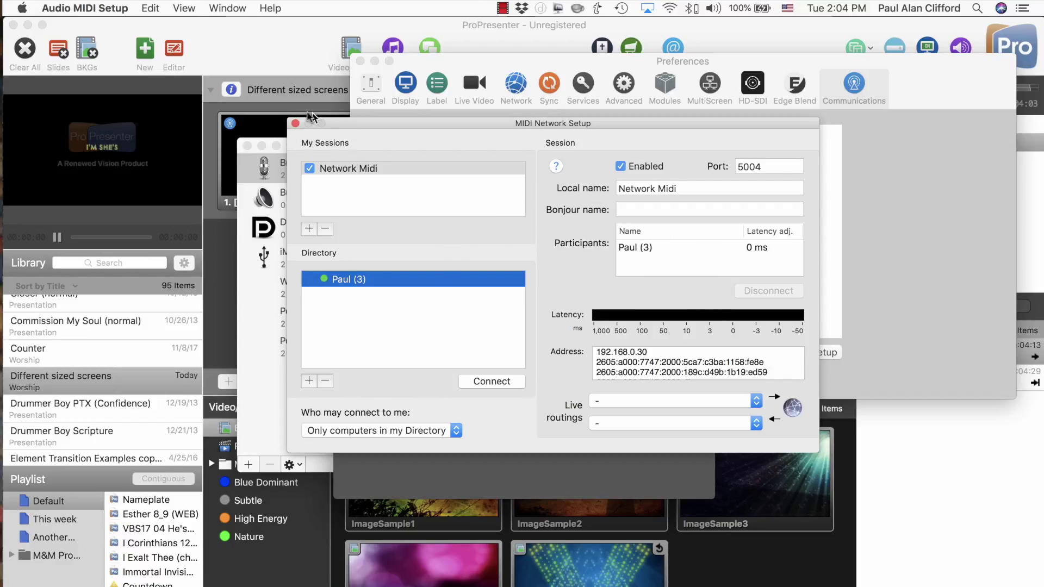
# - Switch to ProPresenter and open its Communications preferences
pyautogui.click(286, 36)
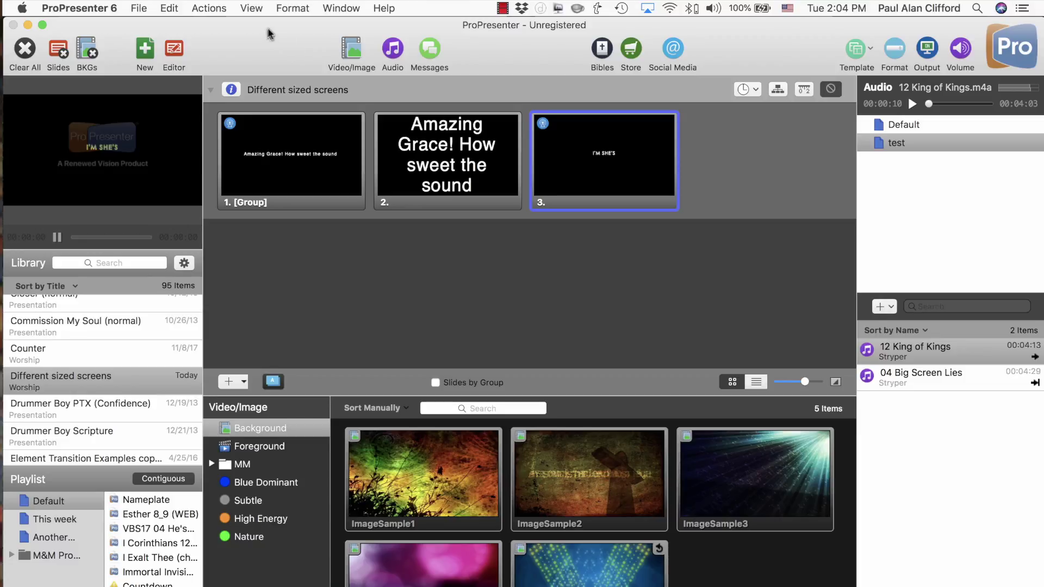
pyautogui.click(98, 11)
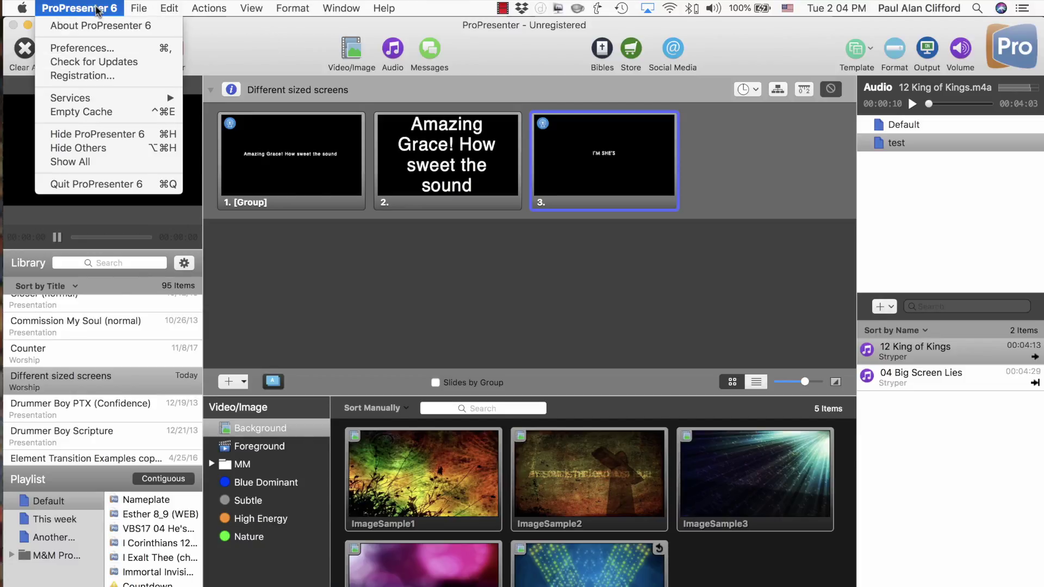
pyautogui.click(119, 49)
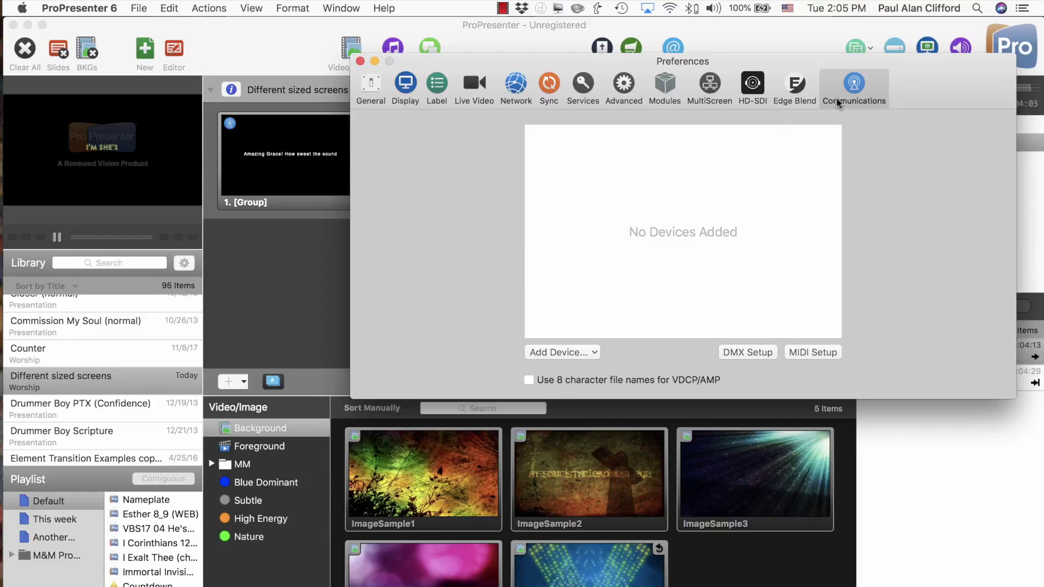
# - Add a MIDI communications device with Network Midi as a destination, save it and connect it
pyautogui.click(595, 355)
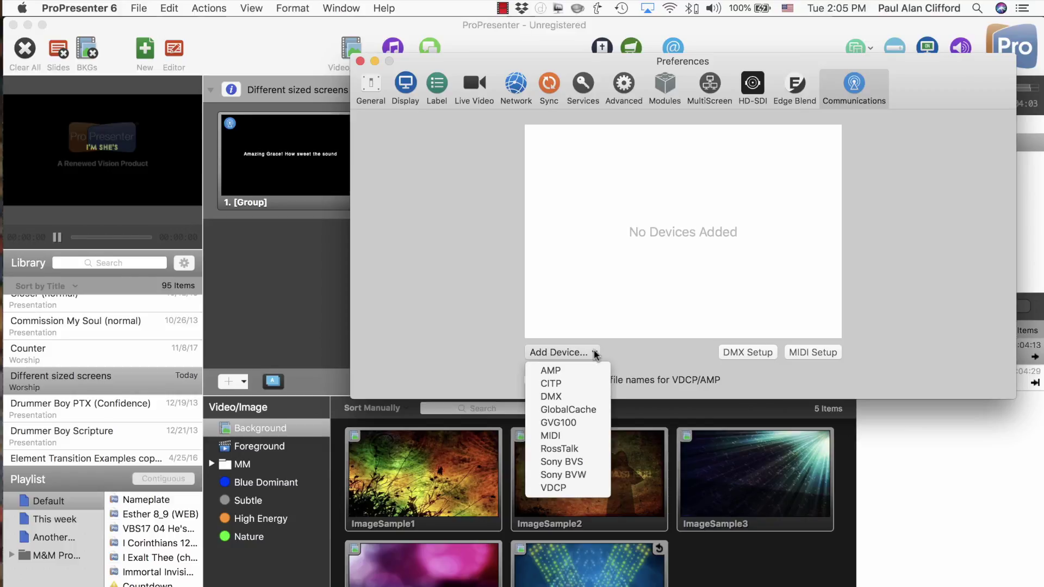
pyautogui.click(577, 442)
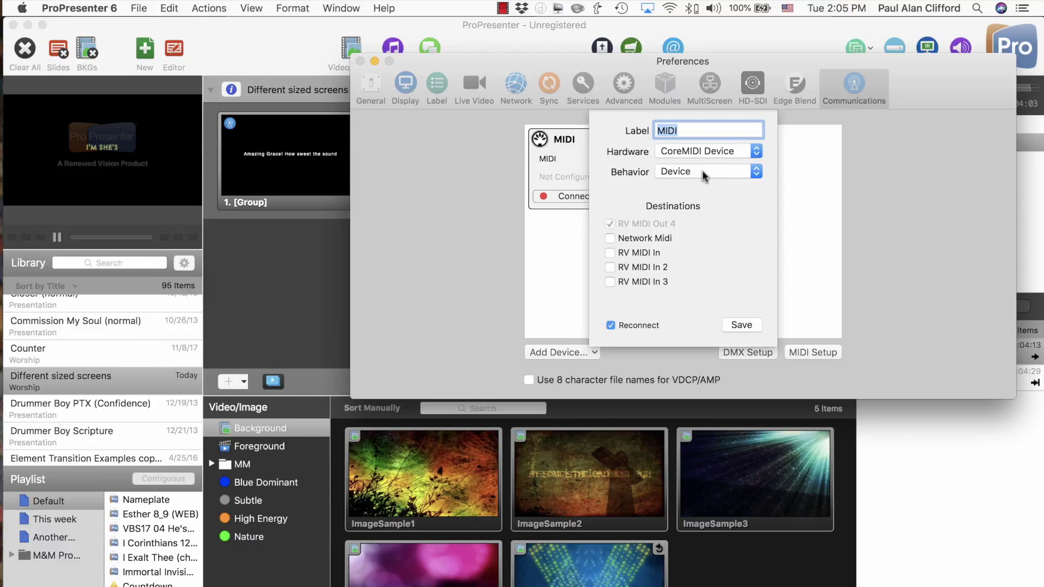
pyautogui.click(610, 239)
pyautogui.click(737, 325)
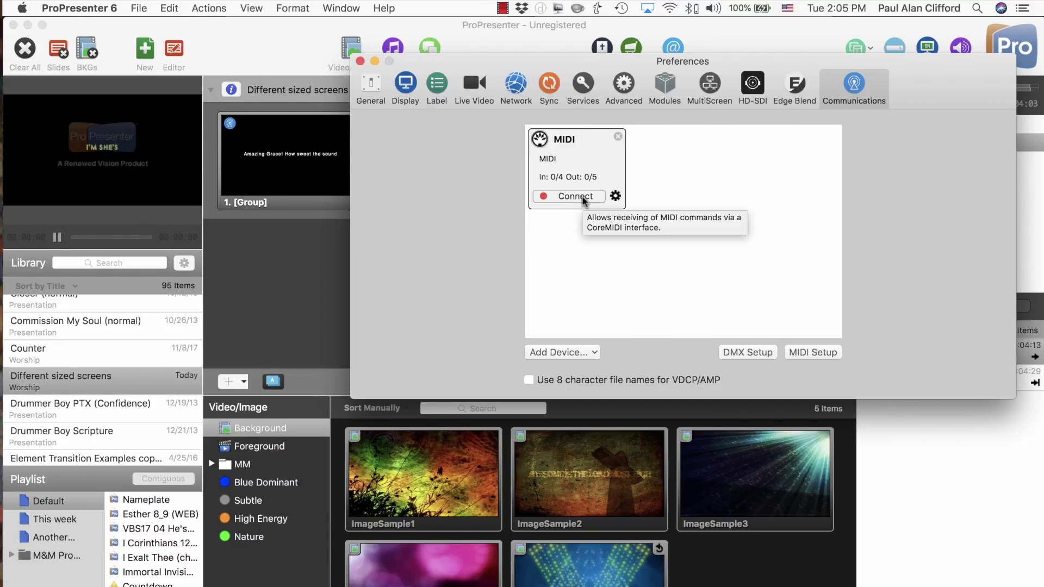
pyautogui.click(584, 200)
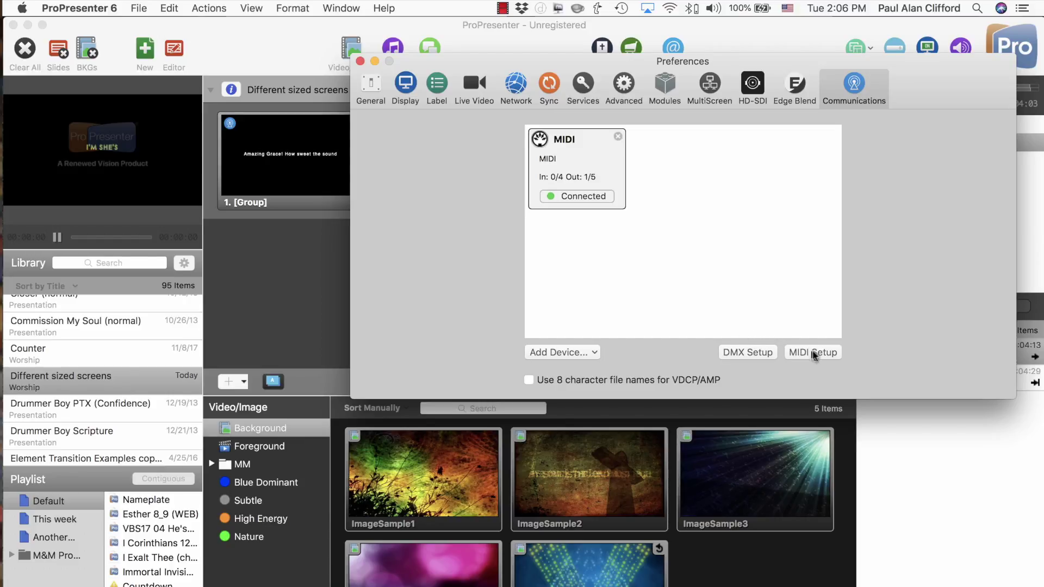
# - Enter 48 as a note number in the MIDI Setup note mapping, accept it and close the preferences
pyautogui.click(812, 353)
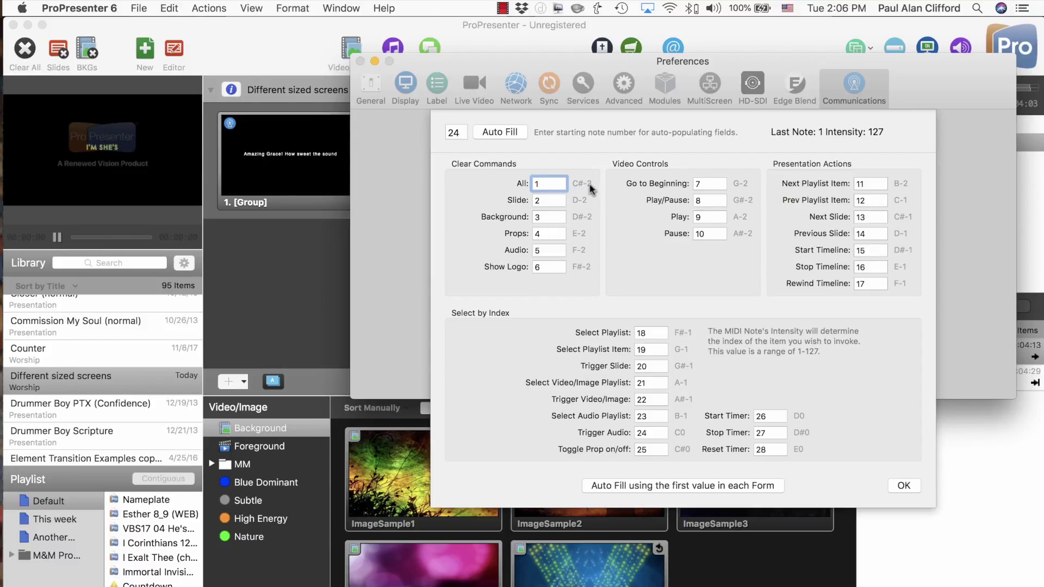
pyautogui.press('BackSpace')
pyautogui.write('48')
pyautogui.press('Return')
pyautogui.press('BackSpace')
pyautogui.click(904, 486)
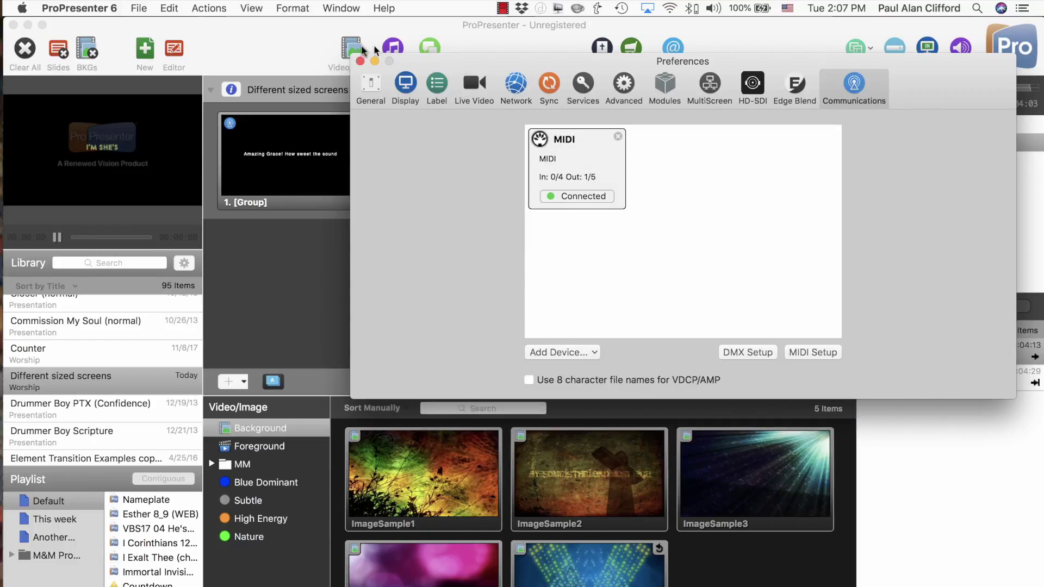
pyautogui.click(360, 61)
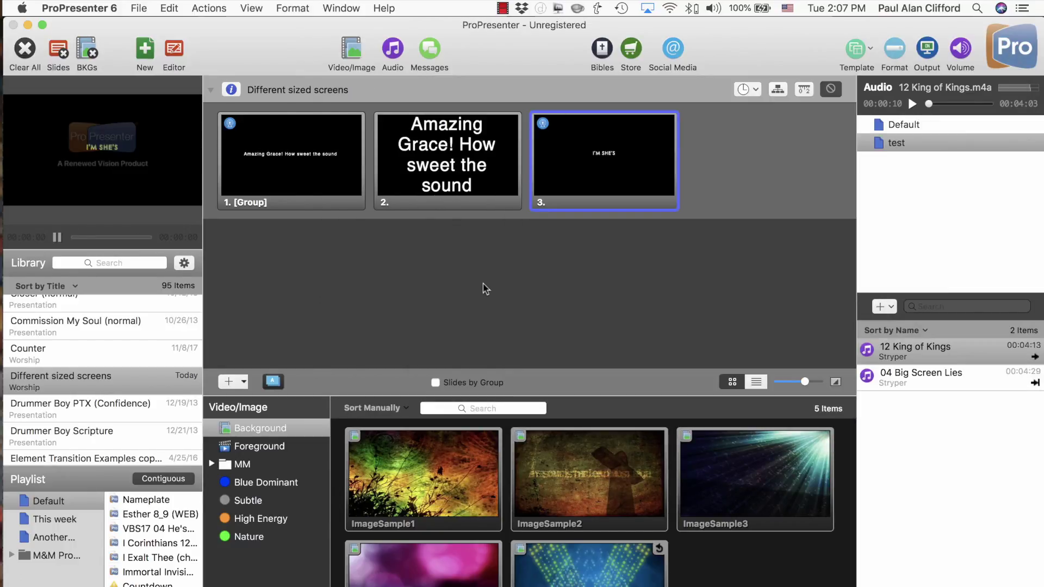
# - Review the channel, note and intensity settings of slide 1's MIDI Note On cue
pyautogui.rightClick(279, 144)
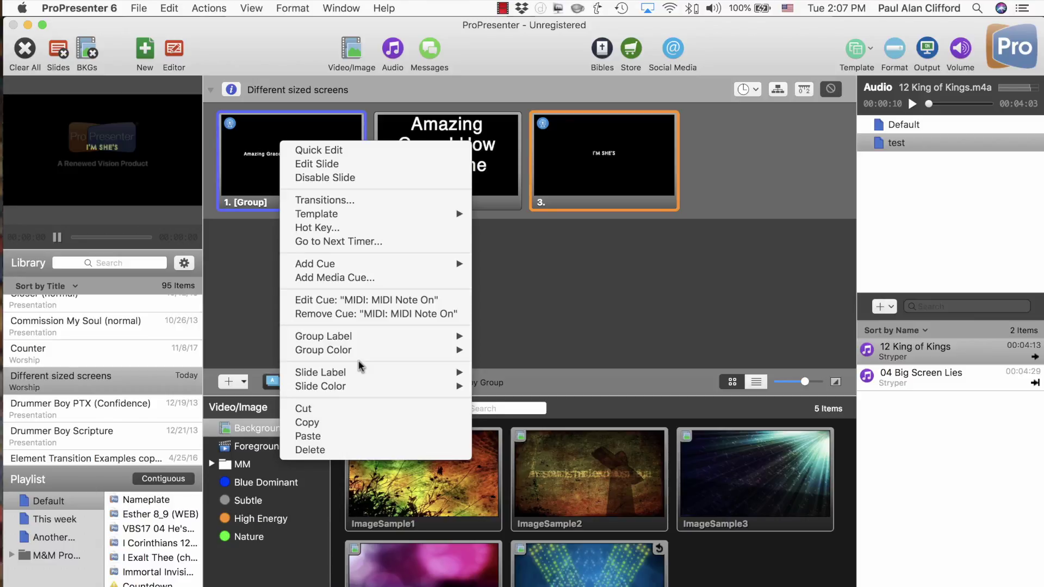
pyautogui.click(363, 301)
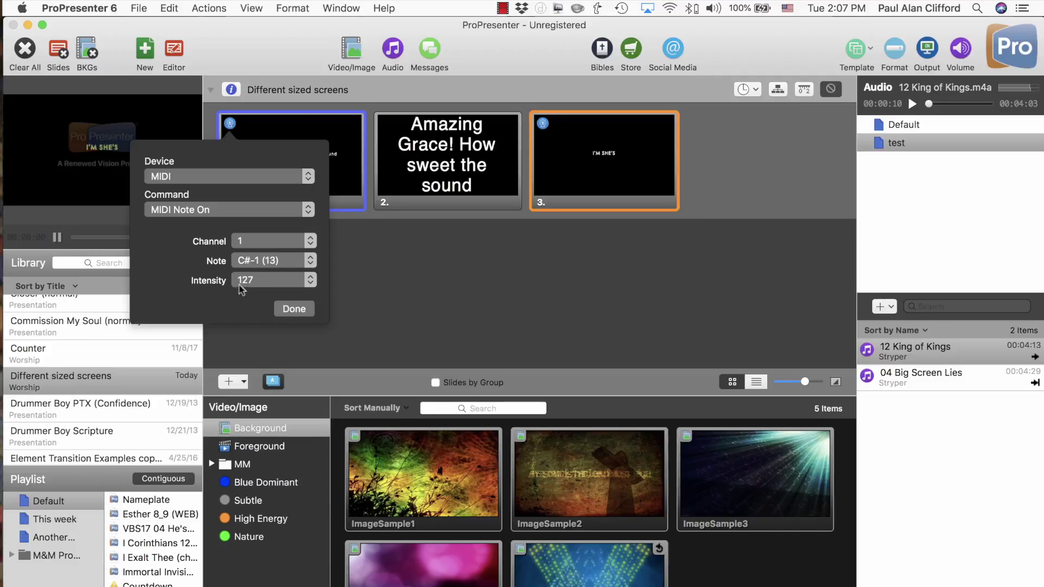
pyautogui.click(310, 280)
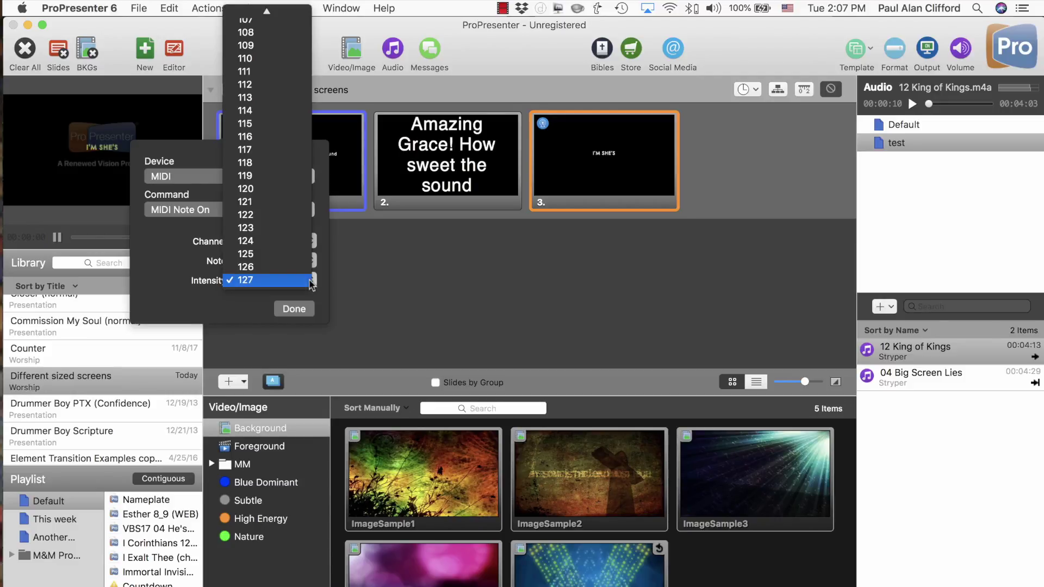
pyautogui.click(312, 280)
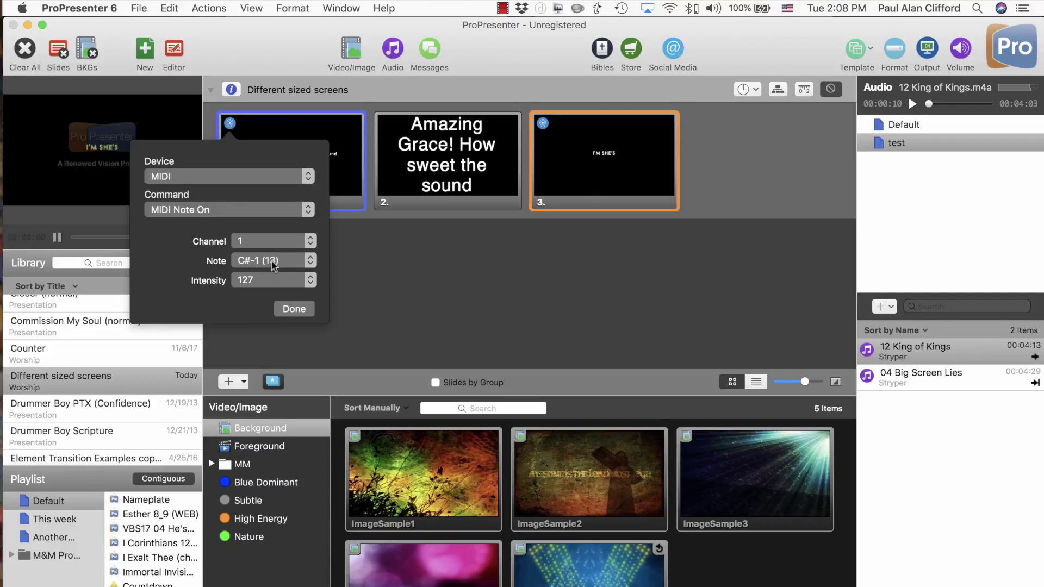
pyautogui.click(295, 309)
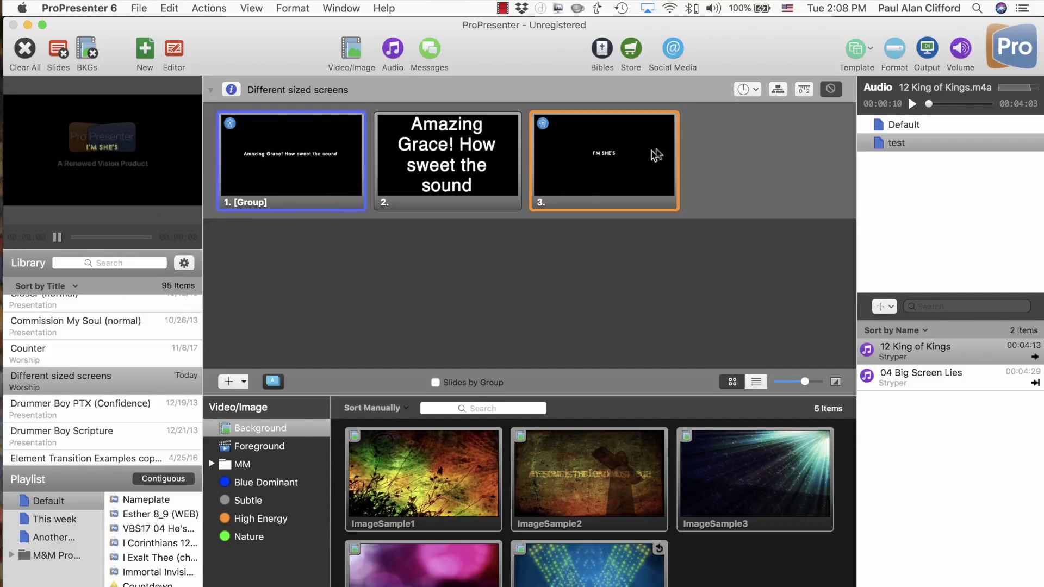
# - Remove the MIDI Note On cue from slide 3
pyautogui.click(726, 161)
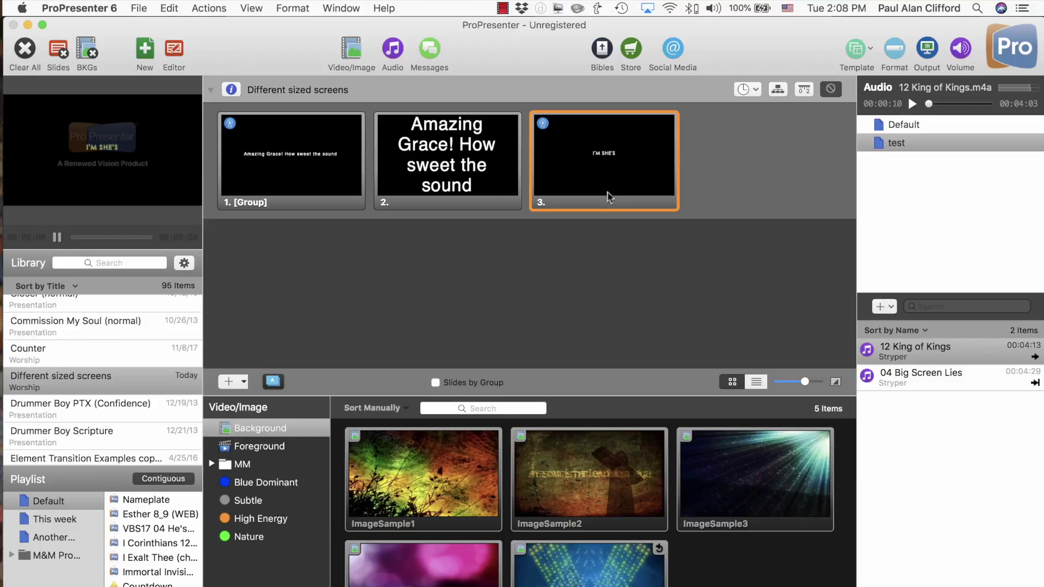
pyautogui.rightClick(633, 173)
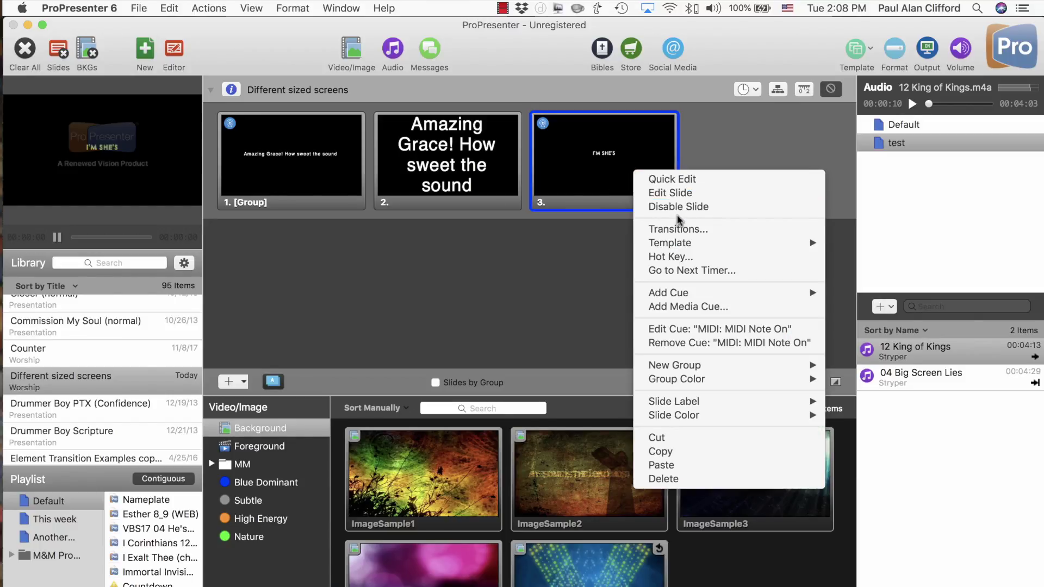
pyautogui.click(679, 344)
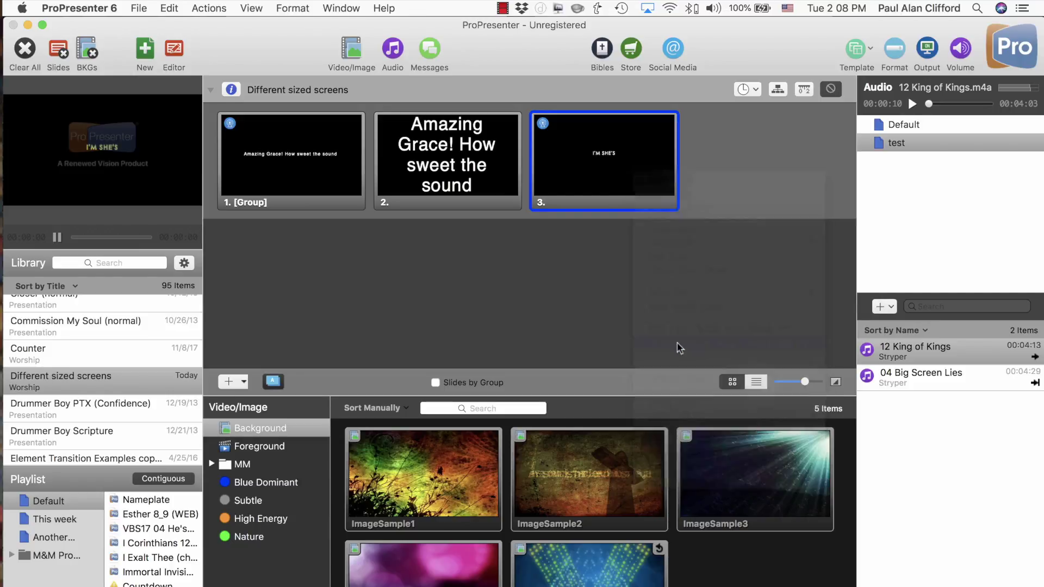
# - Add a MIDI Note On communication cue to slide 3, keeping it on channel 1
pyautogui.rightClick(626, 177)
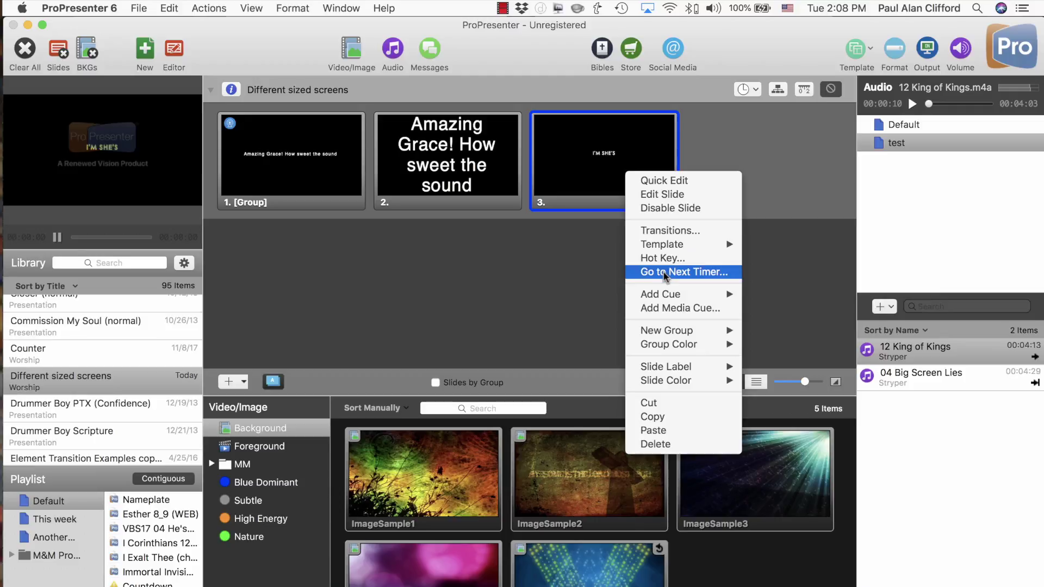
pyautogui.moveTo(668, 294)
pyautogui.moveTo(766, 297)
pyautogui.moveTo(780, 341)
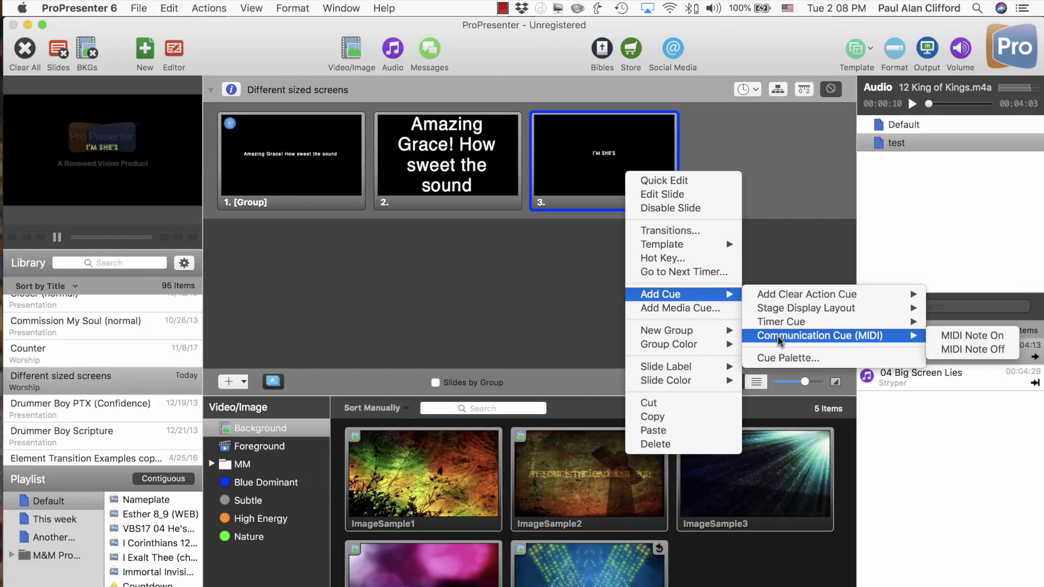
pyautogui.click(949, 336)
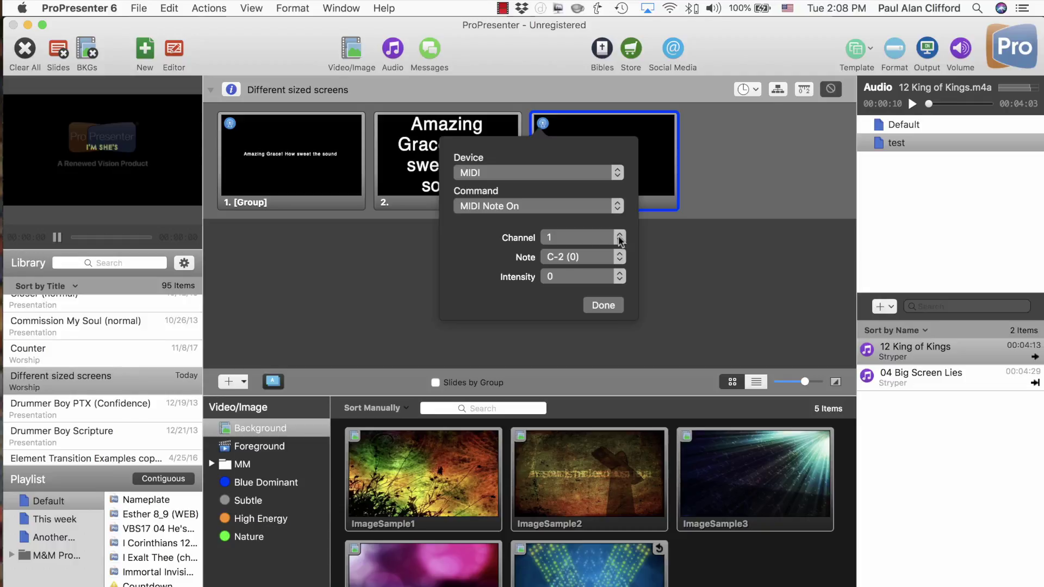
pyautogui.click(620, 240)
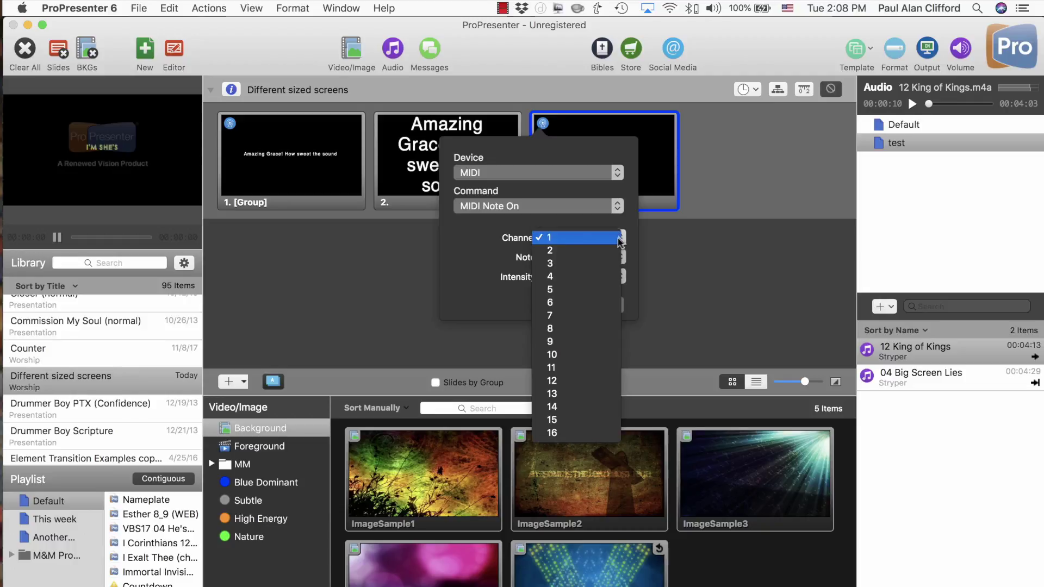
pyautogui.click(634, 224)
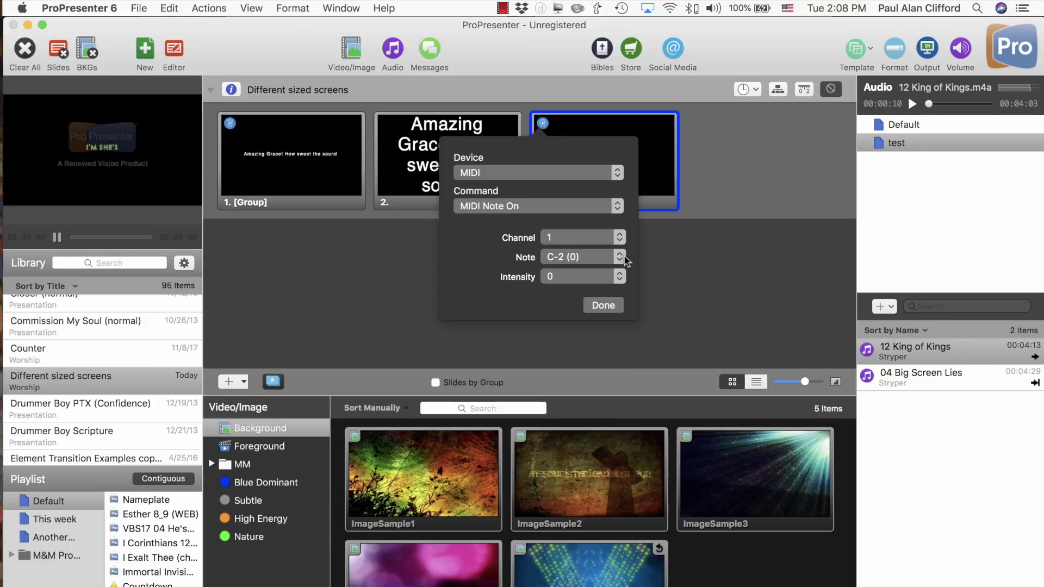
# - Choose the note and a high intensity value for slide 3's MIDI Note On cue and finish the cue
pyautogui.click(622, 258)
pyautogui.click(610, 272)
pyautogui.click(618, 277)
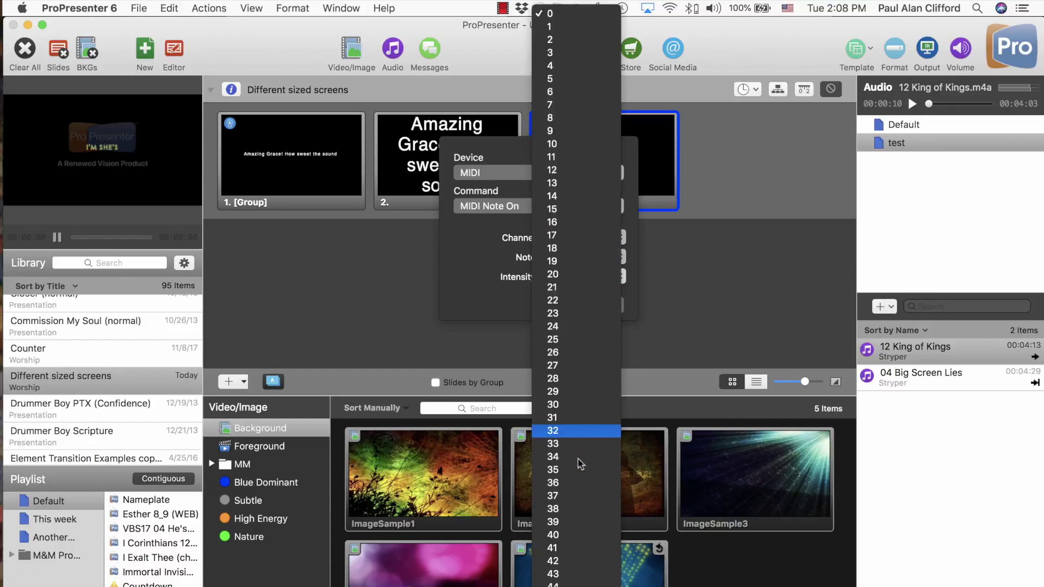
pyautogui.scroll(-10, 580, 464)
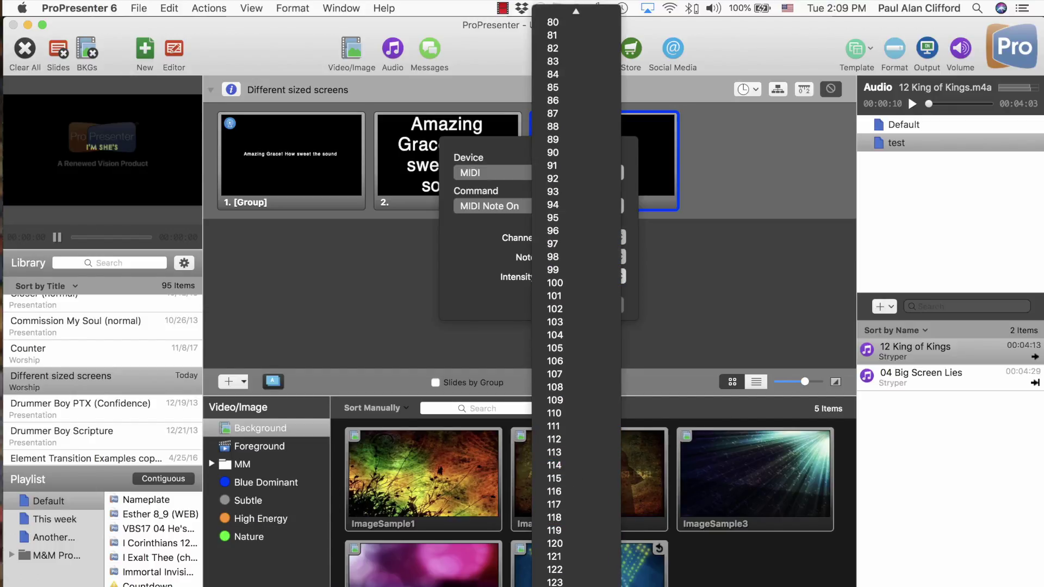
pyautogui.click(554, 407)
pyautogui.click(602, 305)
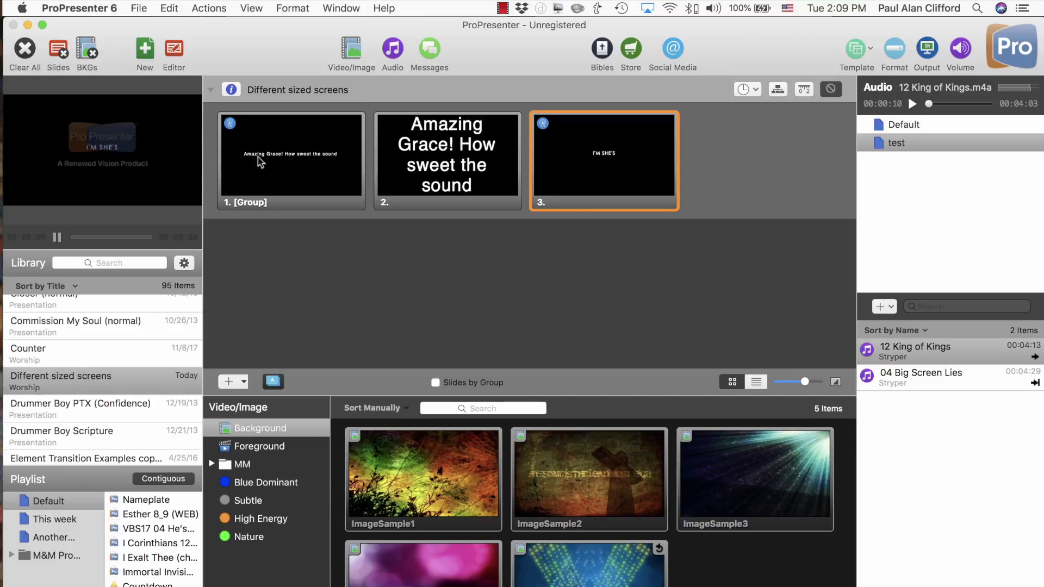
# - Trigger slide 1 to send its MIDI Note On cue
pyautogui.click(260, 162)
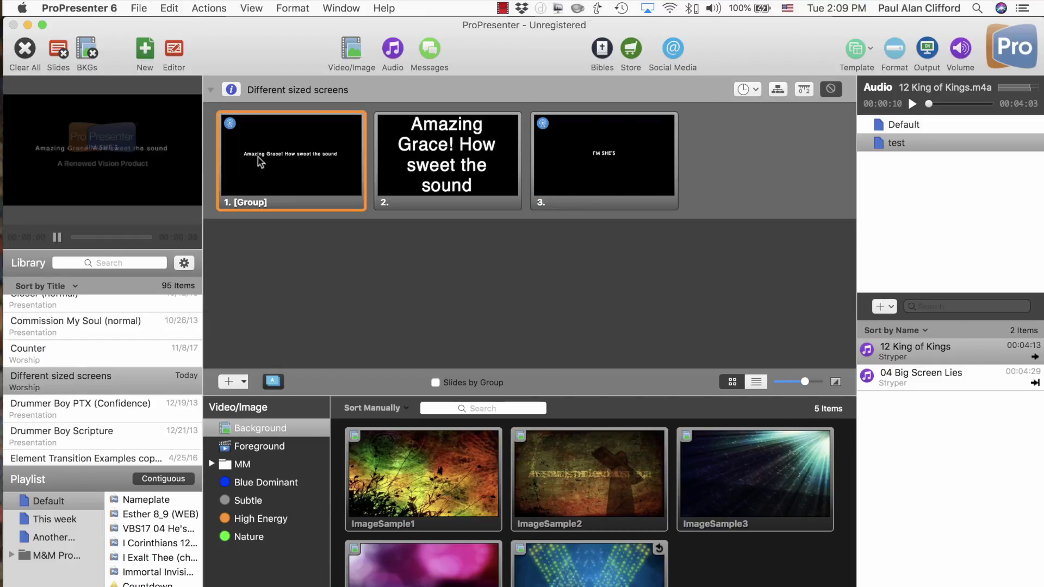